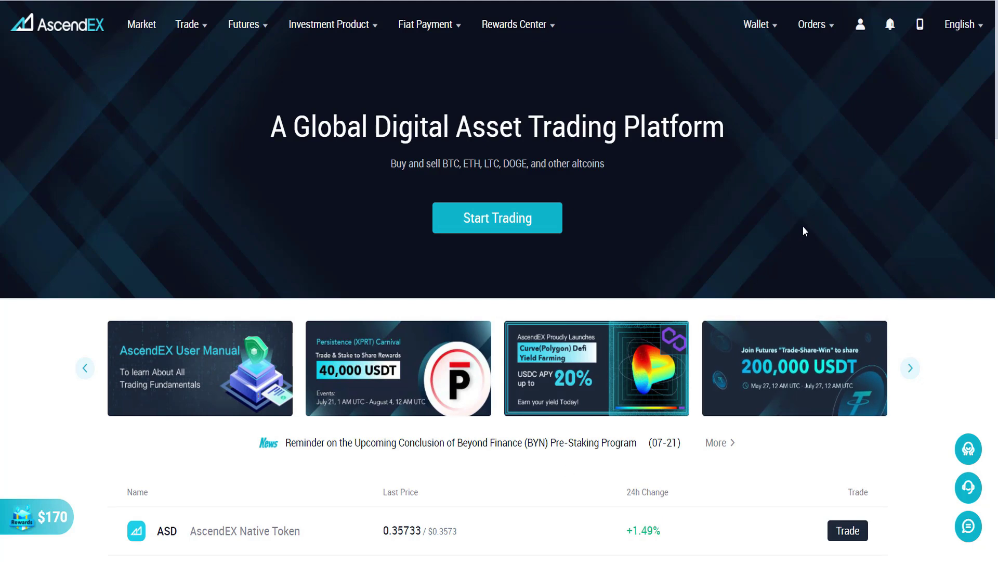
# Open the cash account's deposit page from the total assets overview and browse the list of depositable tokens
pyautogui.moveTo(760, 25)
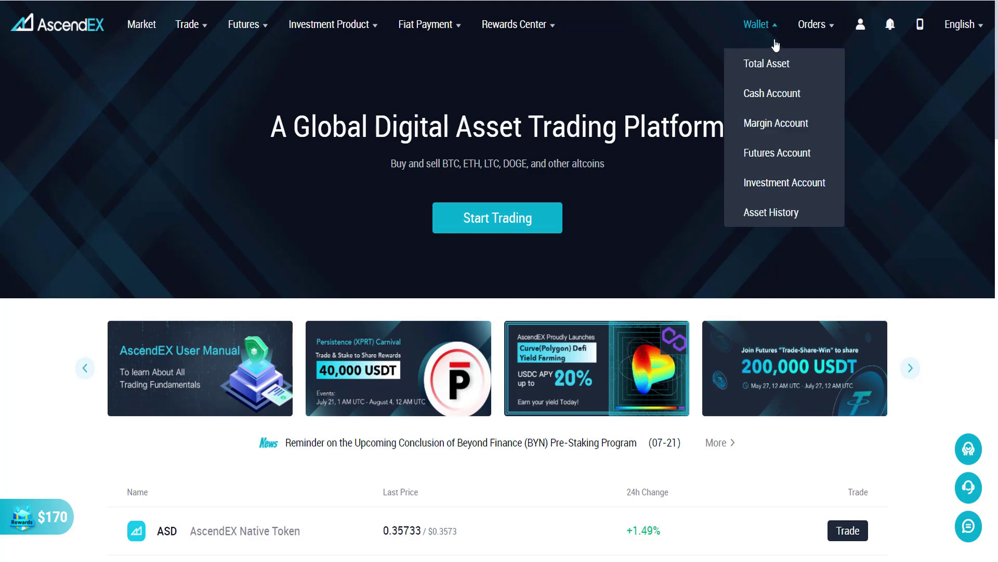
pyautogui.click(766, 63)
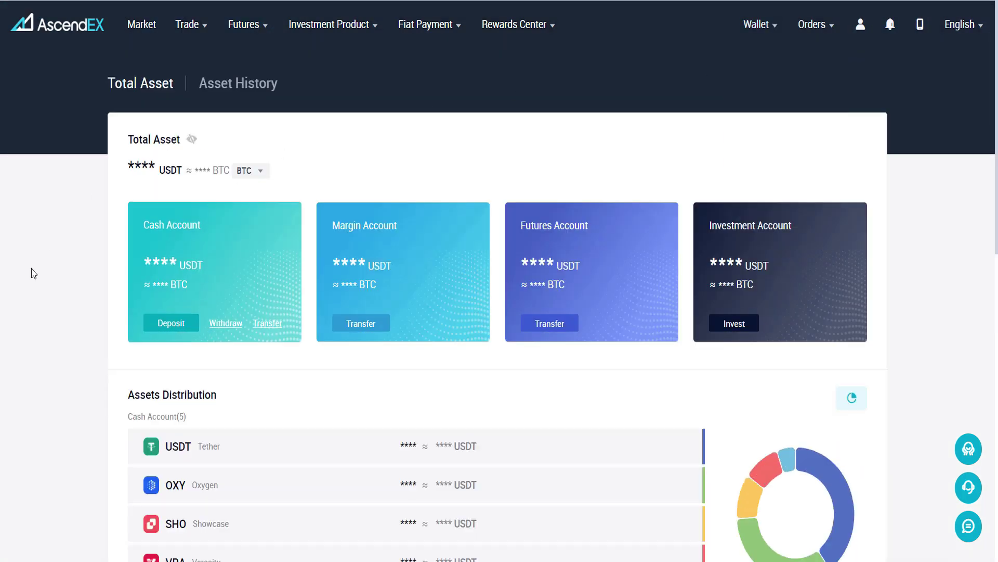
pyautogui.click(174, 323)
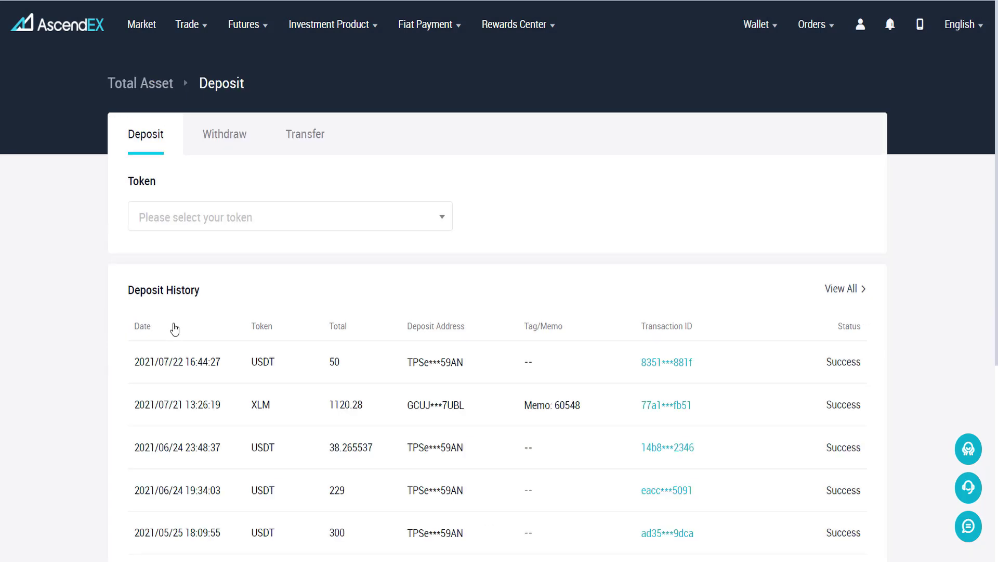
pyautogui.click(230, 233)
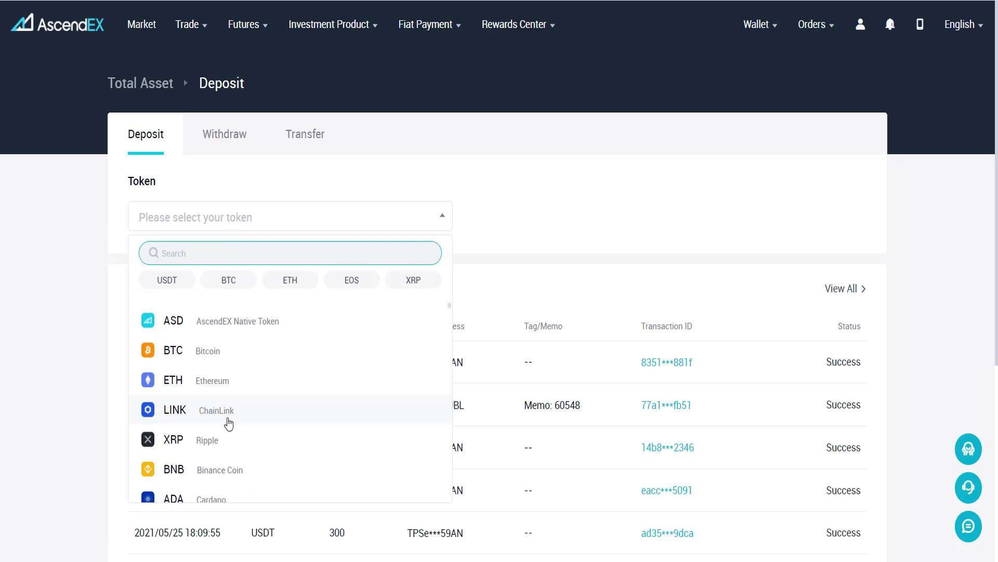
pyautogui.scroll(-2, 228, 421)
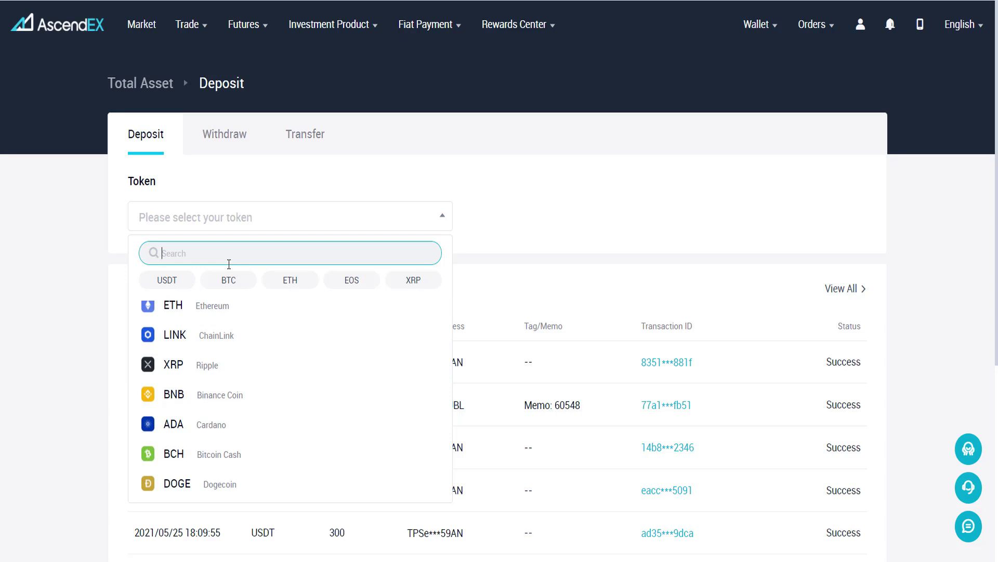
# Open the bank card payment form and choose INR as the fiat currency and USDT as the token to buy
pyautogui.moveTo(439, 27)
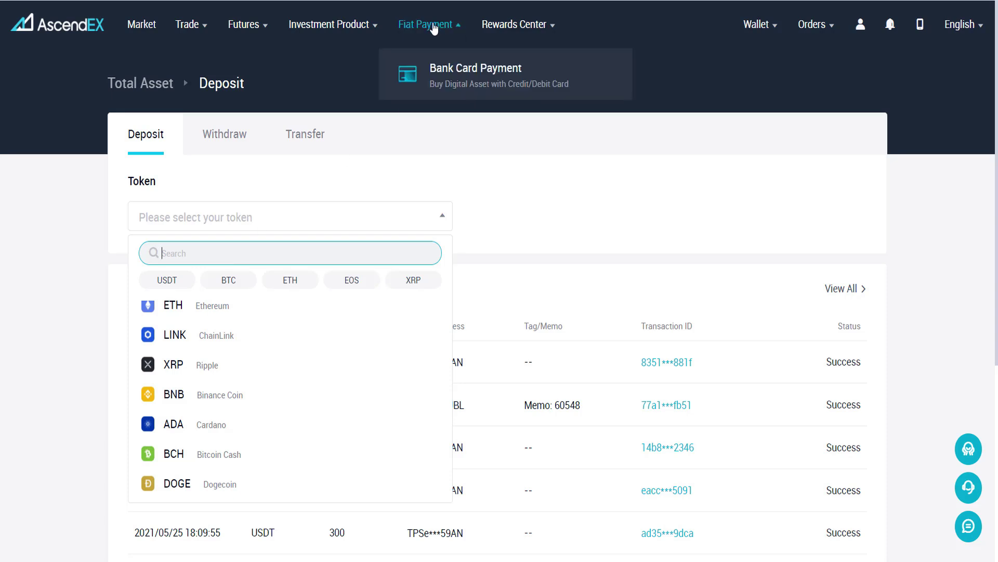
pyautogui.click(441, 69)
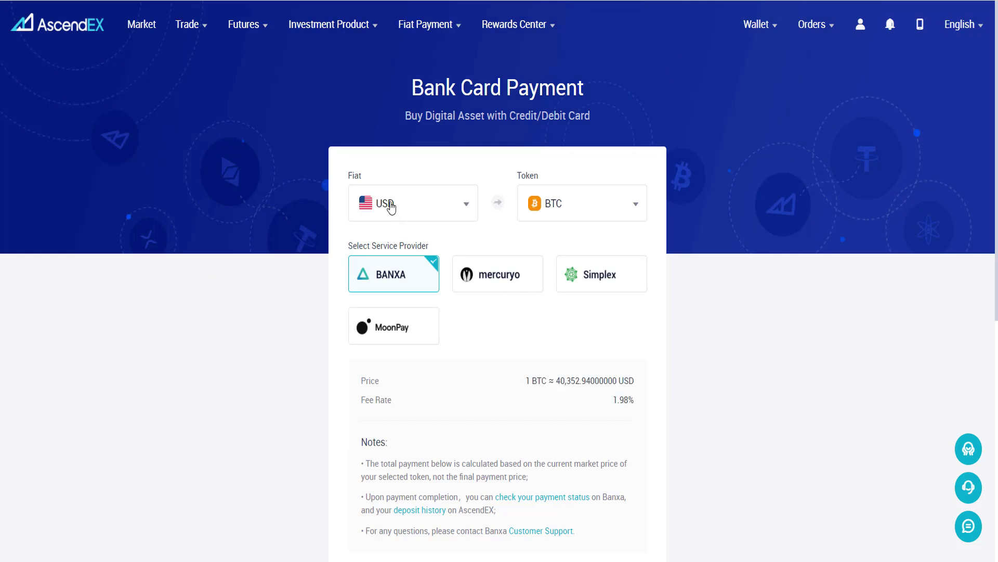
pyautogui.click(391, 206)
pyautogui.scroll(-2, 390, 354)
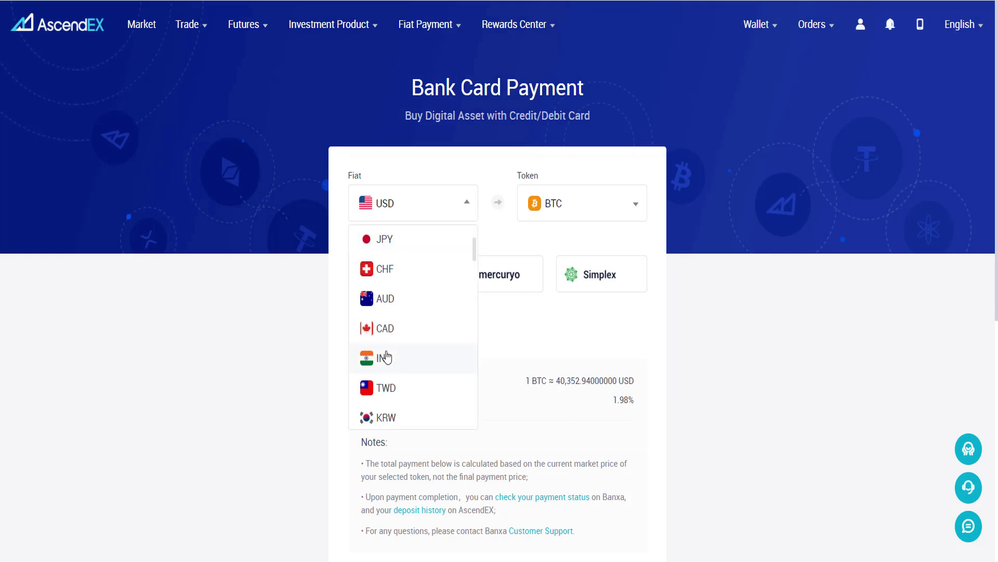
pyautogui.click(386, 356)
pyautogui.click(566, 211)
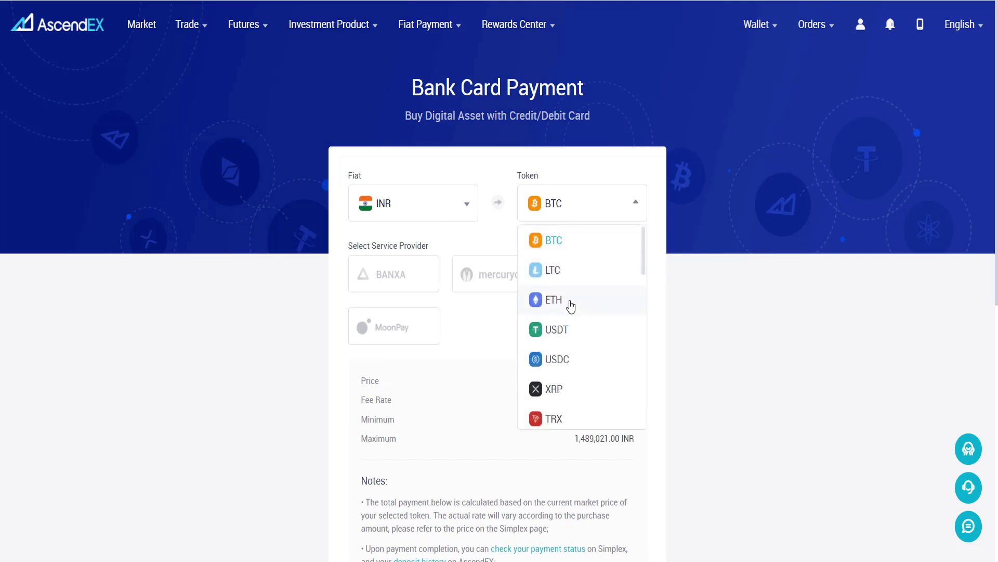
pyautogui.click(571, 329)
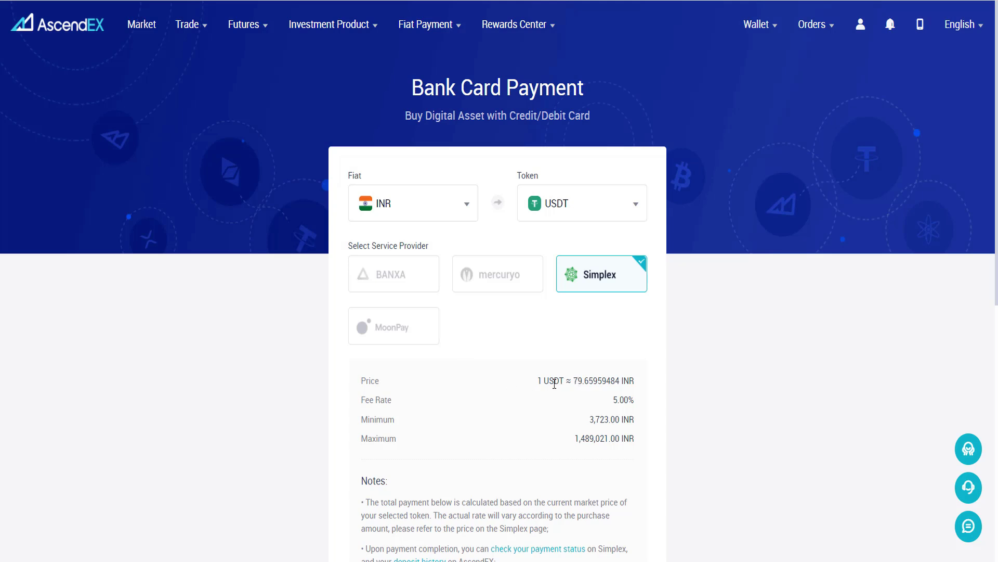
pyautogui.moveTo(538, 381); pyautogui.dragTo(598, 380)
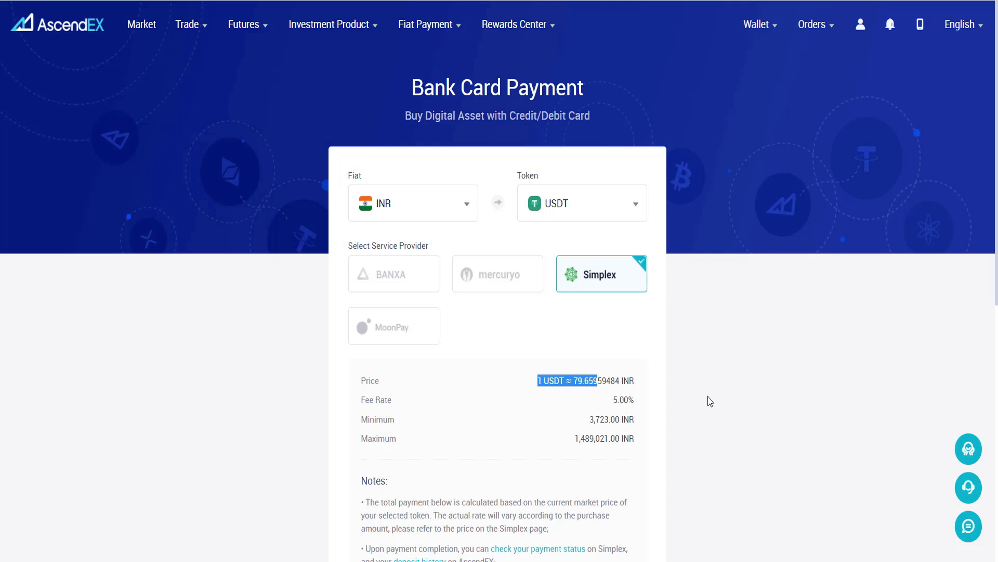
# Enter a payment of 10000 INR, continue, and agree to the disclaimer to reach the Simplex order page
pyautogui.scroll(-8, 706, 401)
pyautogui.scroll(3, 559, 7)
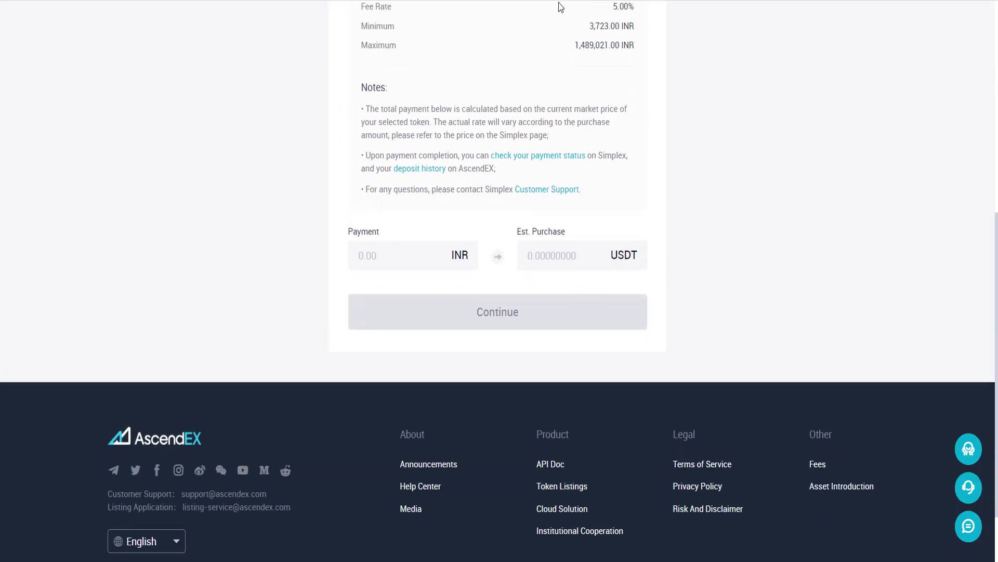
pyautogui.click(394, 405)
pyautogui.write('10000')
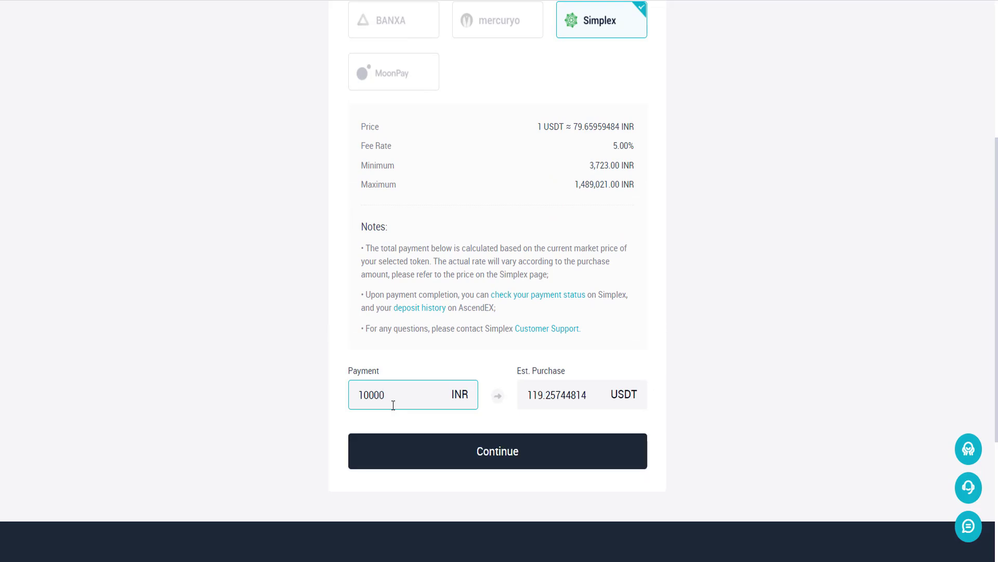
pyautogui.click(458, 453)
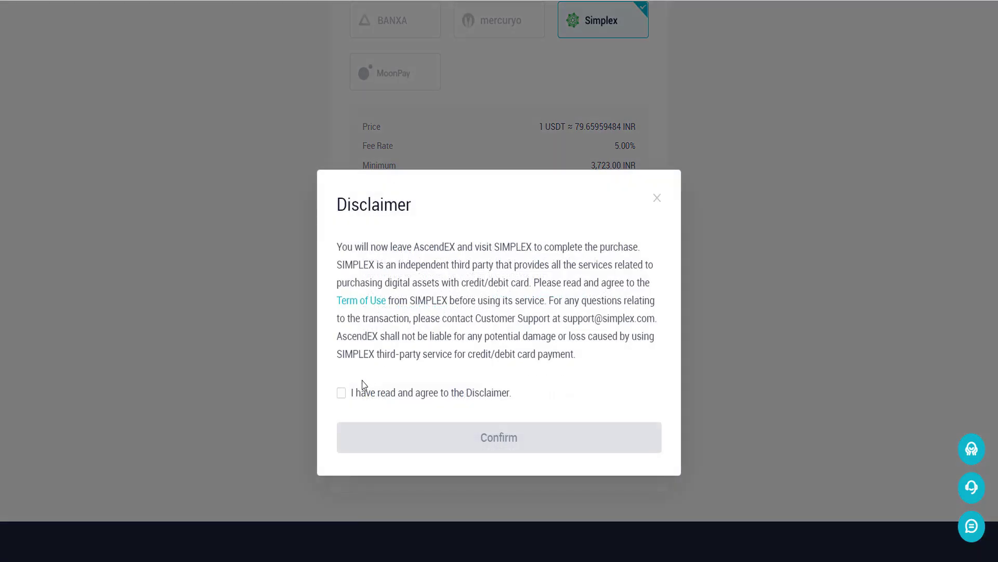
pyautogui.click(343, 393)
pyautogui.click(432, 435)
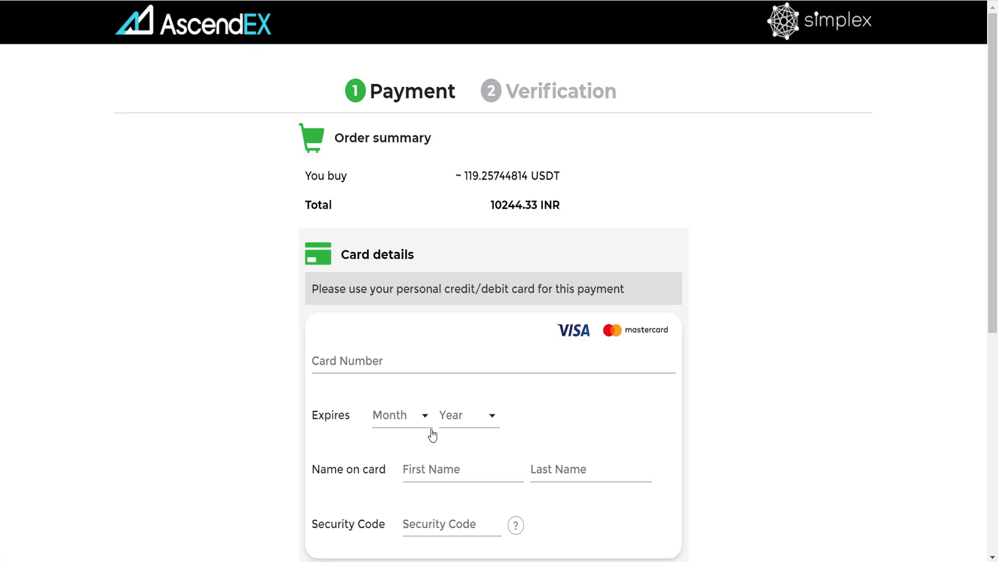
pyautogui.moveTo(502, 205); pyautogui.dragTo(522, 206)
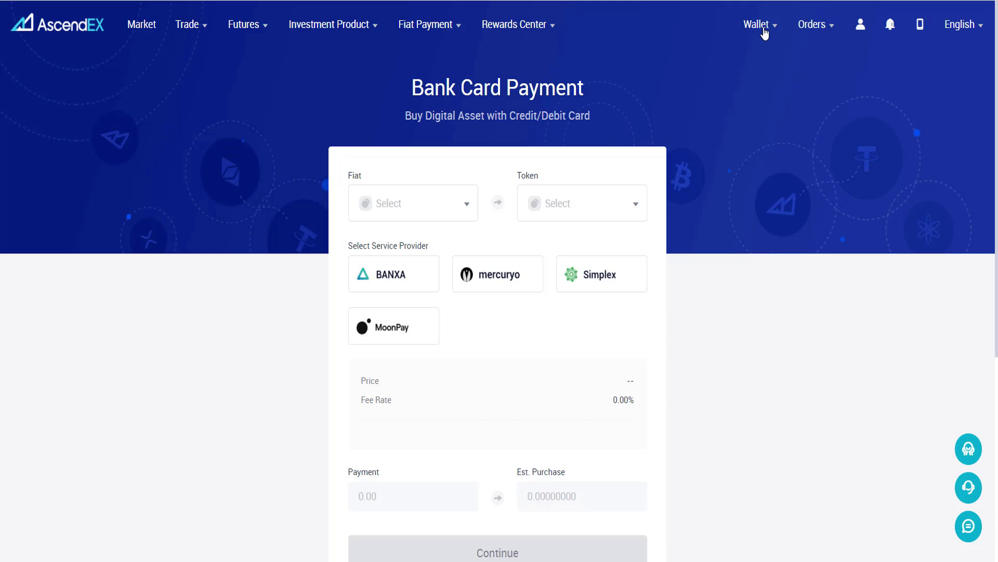
# Return to the total assets overview and open the form for transferring funds between accounts
pyautogui.moveTo(762, 28)
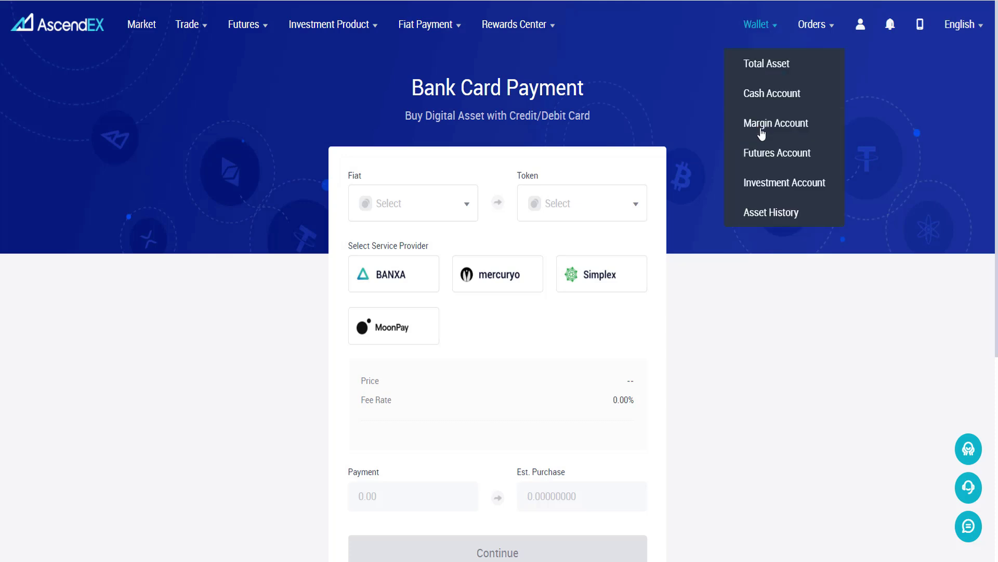
pyautogui.click(766, 75)
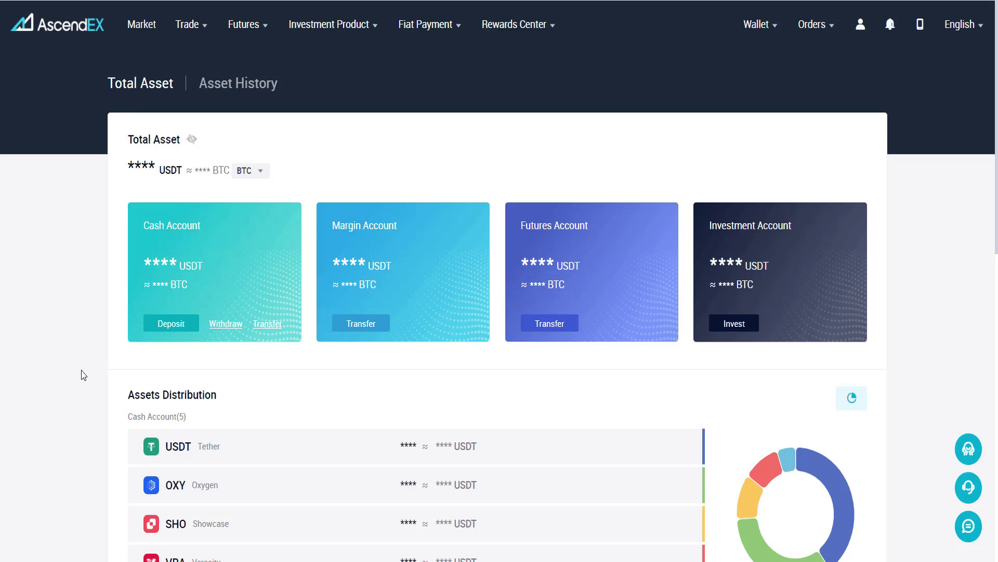
pyautogui.scroll(-3, 82, 372)
pyautogui.scroll(3, 82, 372)
pyautogui.click(167, 320)
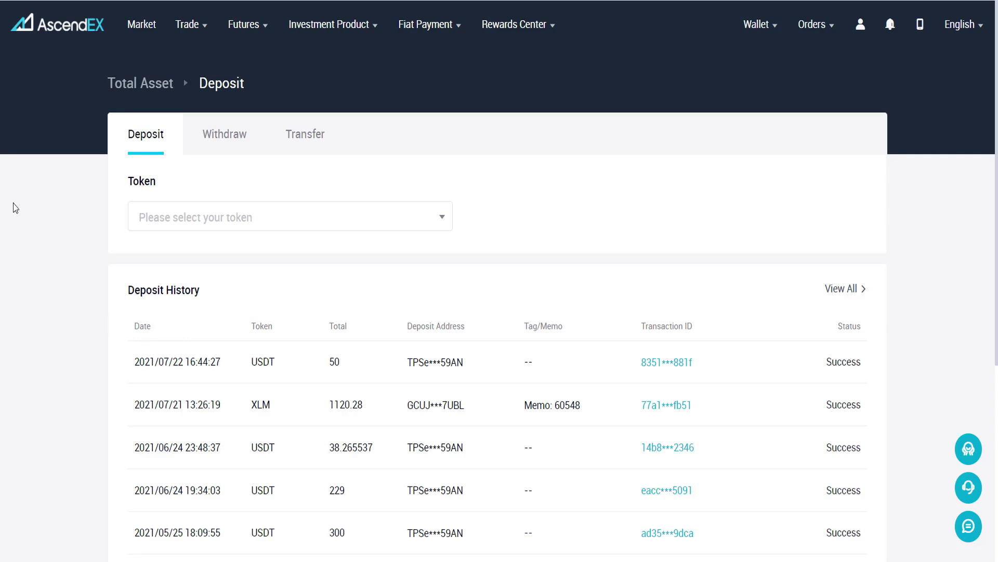
pyautogui.click(302, 138)
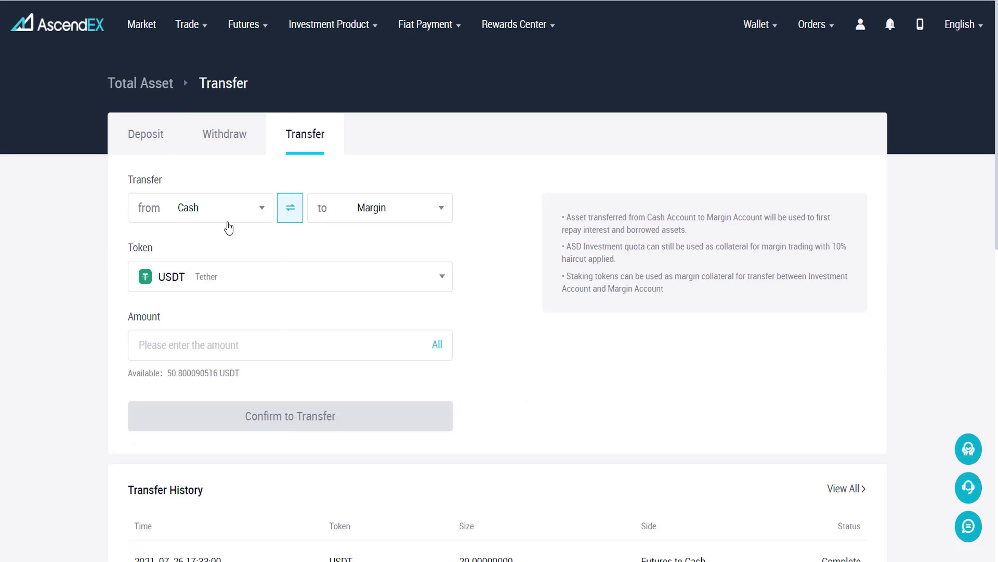
# Transfer 20 USDT from the Cash account to the Futures account
pyautogui.click(394, 212)
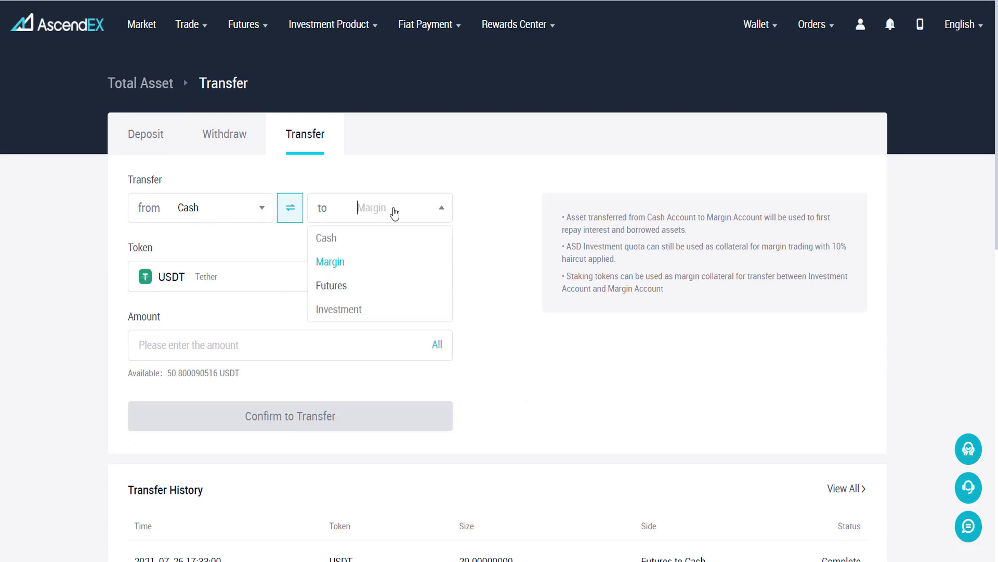
pyautogui.click(355, 295)
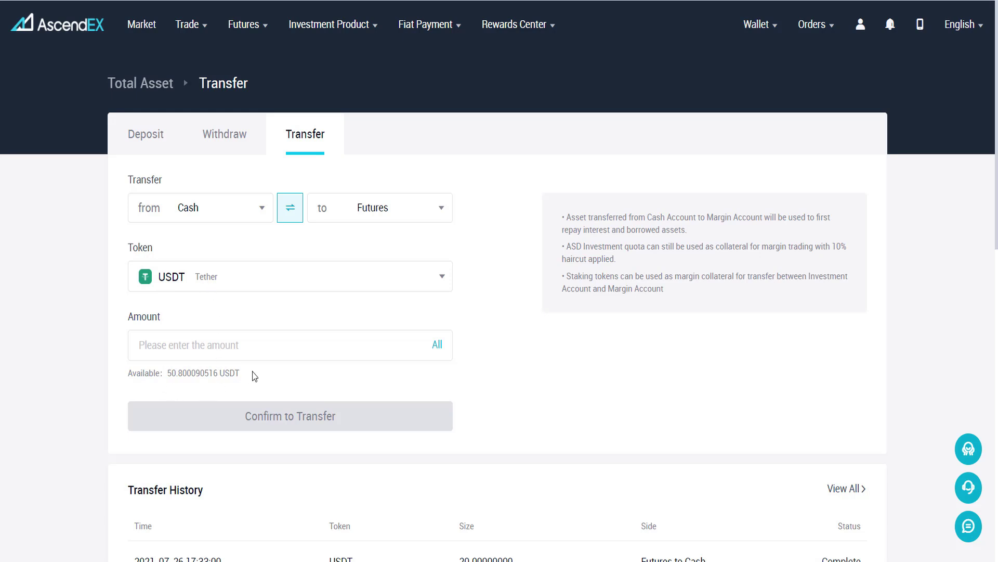
pyautogui.click(238, 346)
pyautogui.write('20')
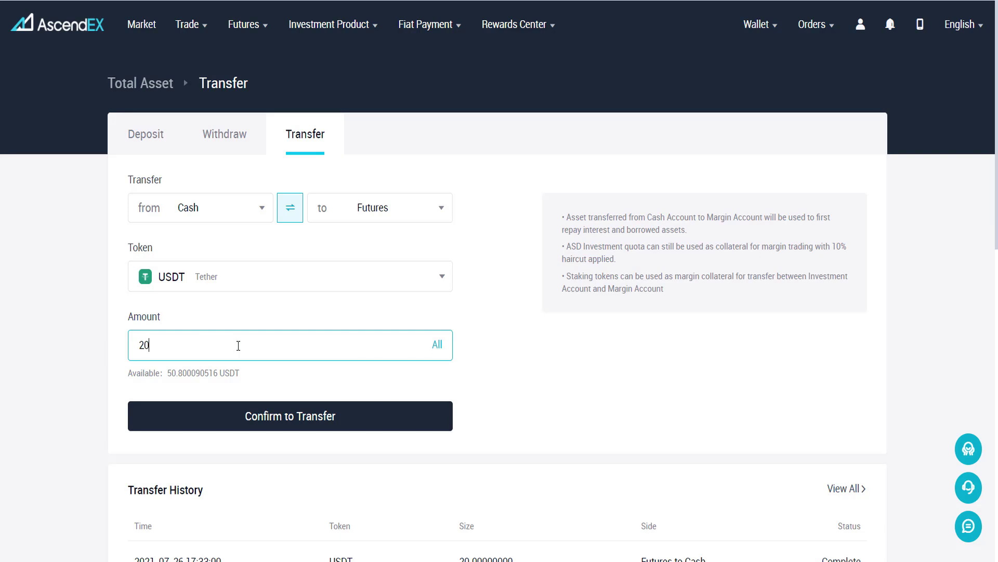
pyautogui.click(274, 416)
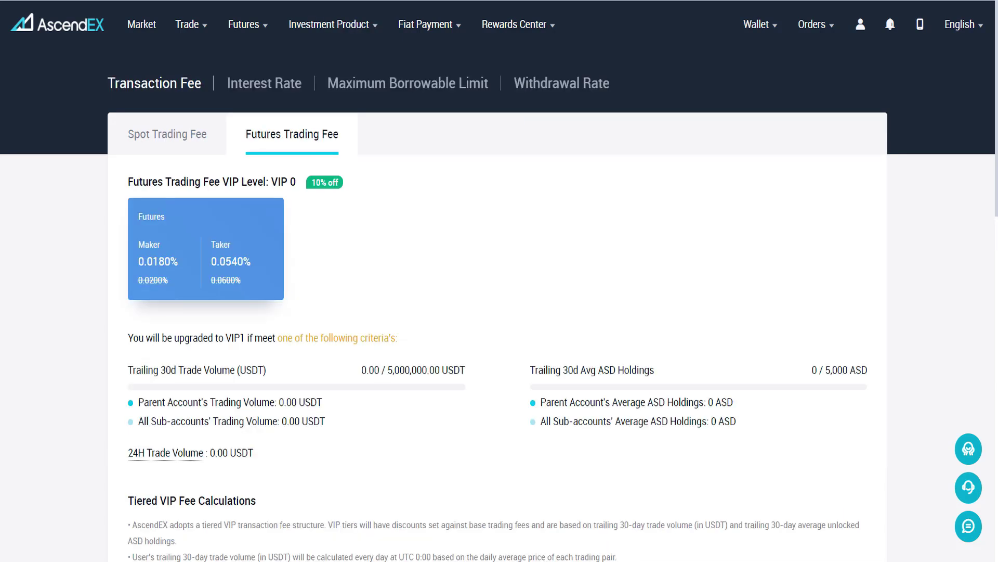
# Compare the spot trading fees with the futures trading fees
pyautogui.click(166, 134)
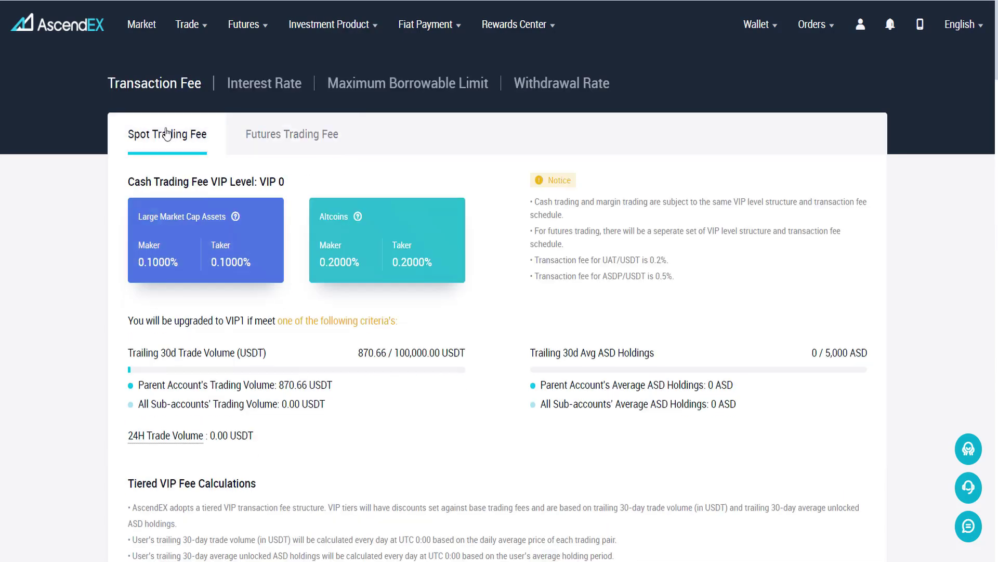
pyautogui.click(292, 134)
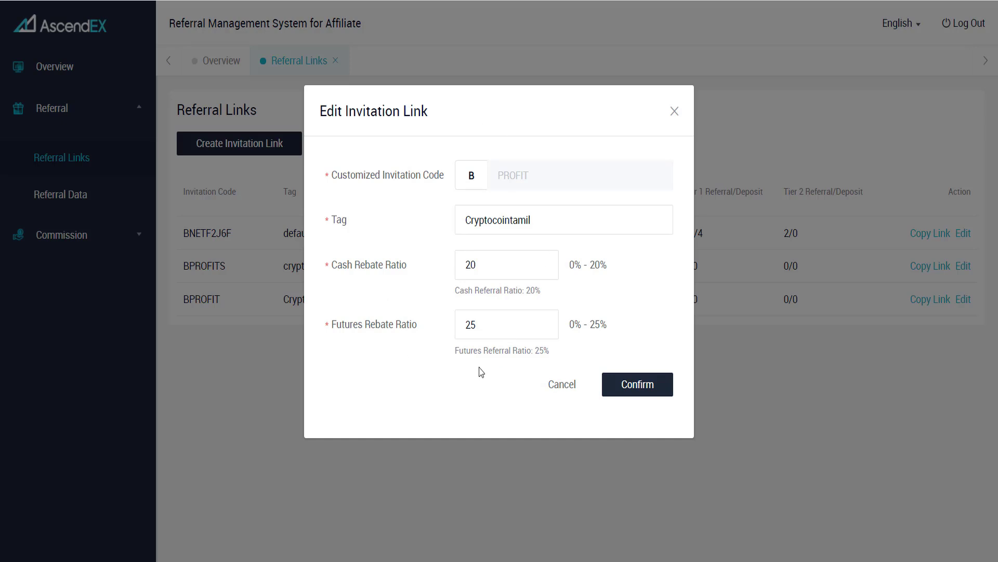
# Confirm the edited invitation link's cash and futures rebate settings
pyautogui.click(633, 391)
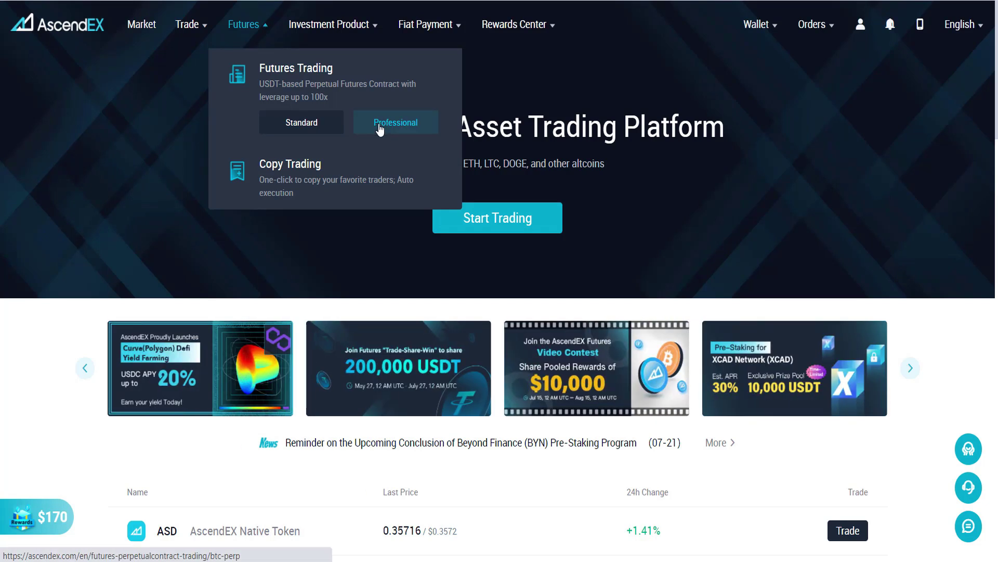
# Open the Professional futures trading page for BTCUSDT and review the open orders, positions and available margin
pyautogui.click(380, 129)
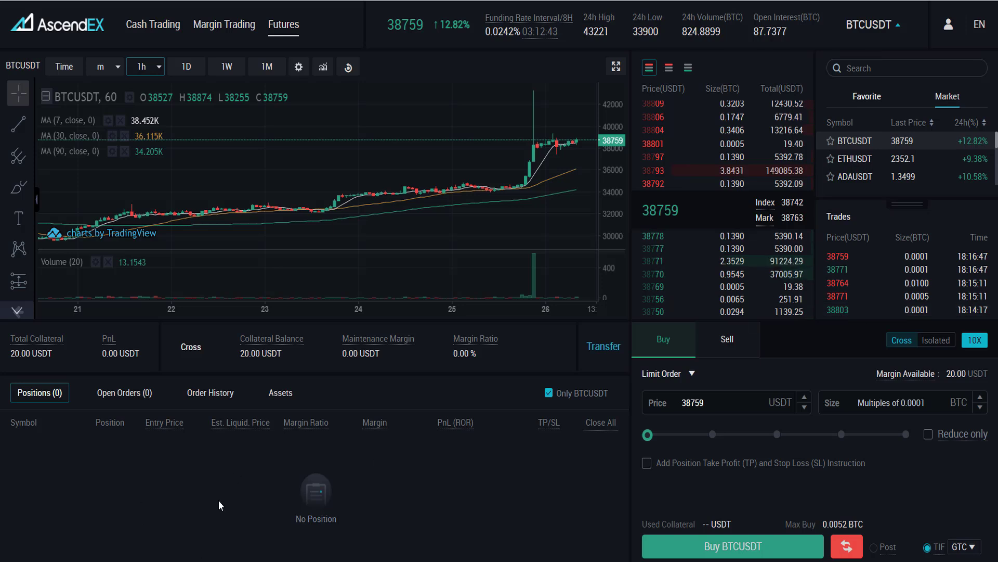
pyautogui.click(107, 395)
pyautogui.click(44, 400)
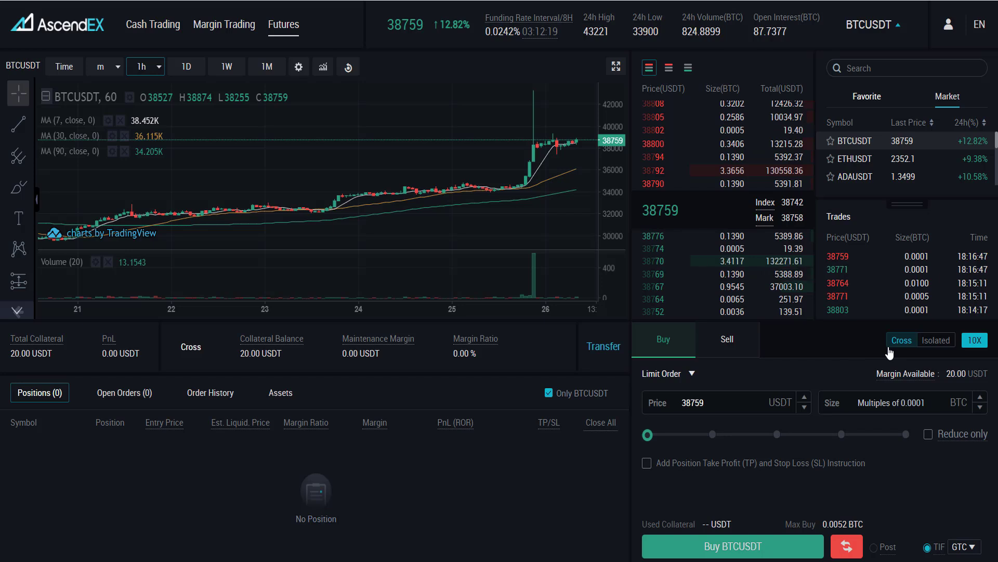
pyautogui.moveTo(945, 374); pyautogui.dragTo(966, 373)
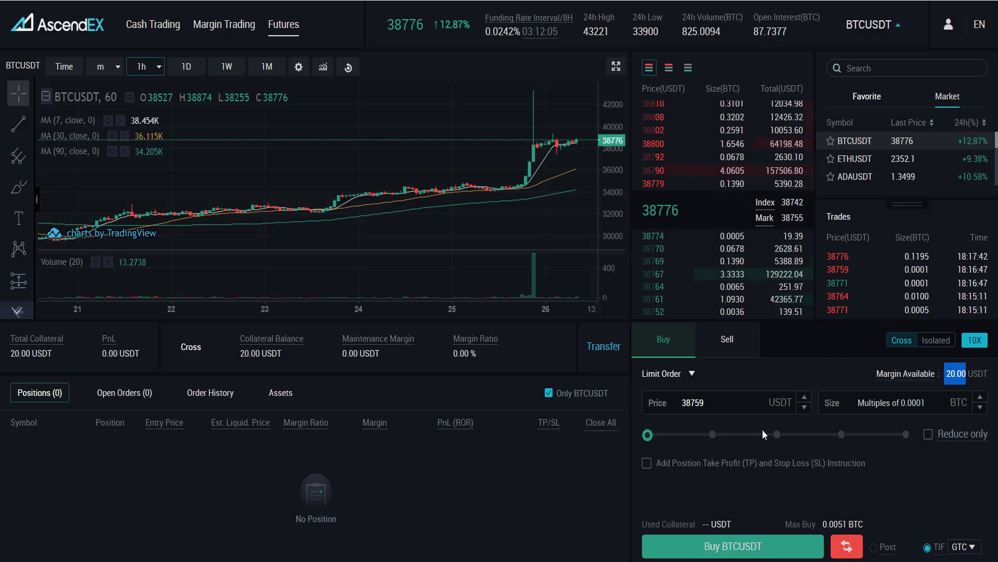
# Switch the margin mode for BTCUSDT from Cross to Isolated and confirm the change
pyautogui.click(936, 341)
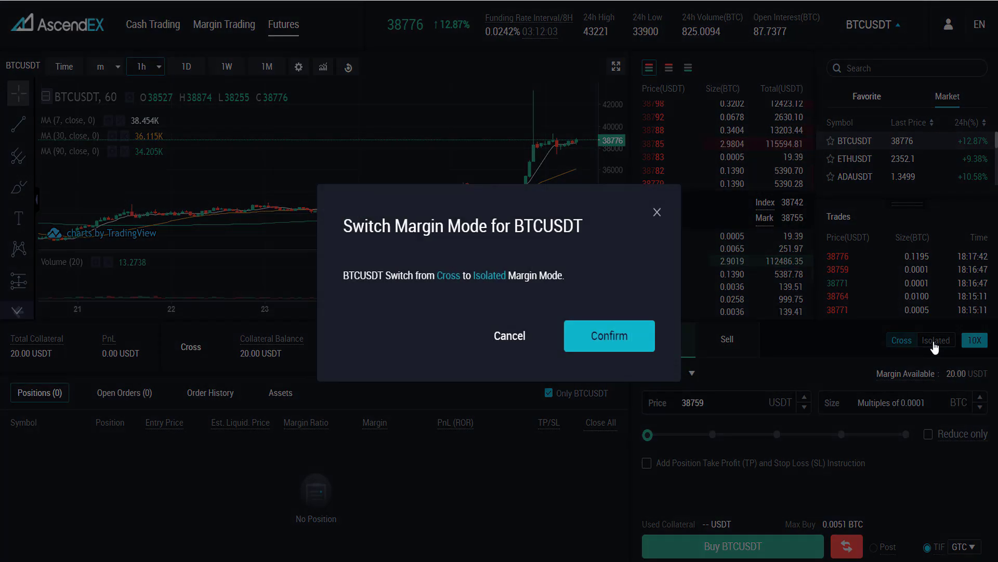
pyautogui.click(601, 337)
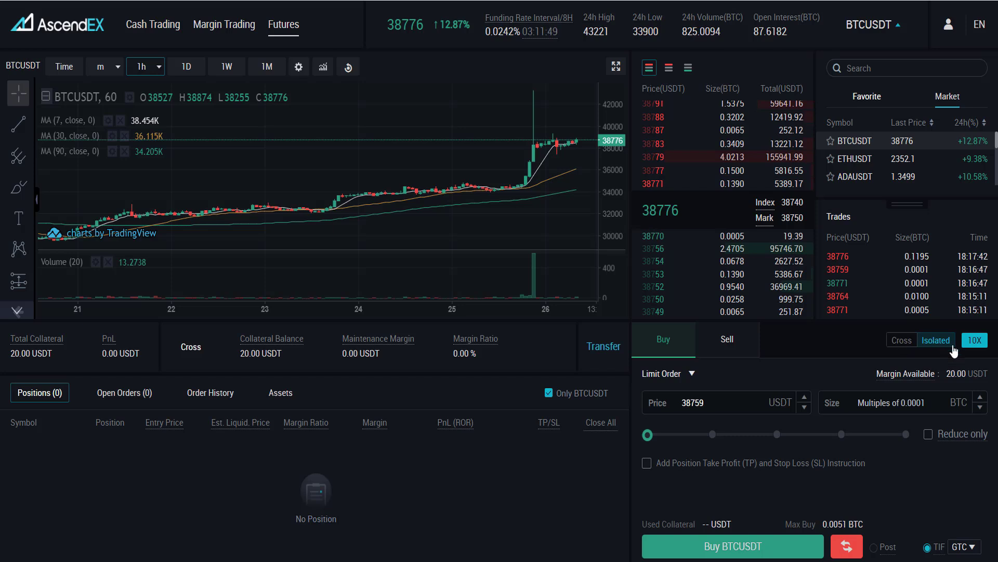
pyautogui.moveTo(901, 370)
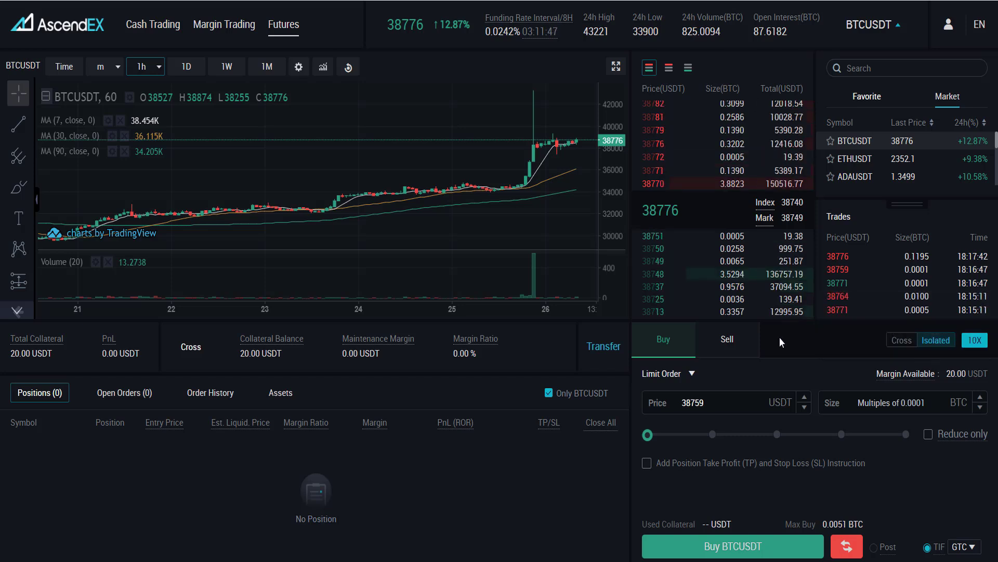